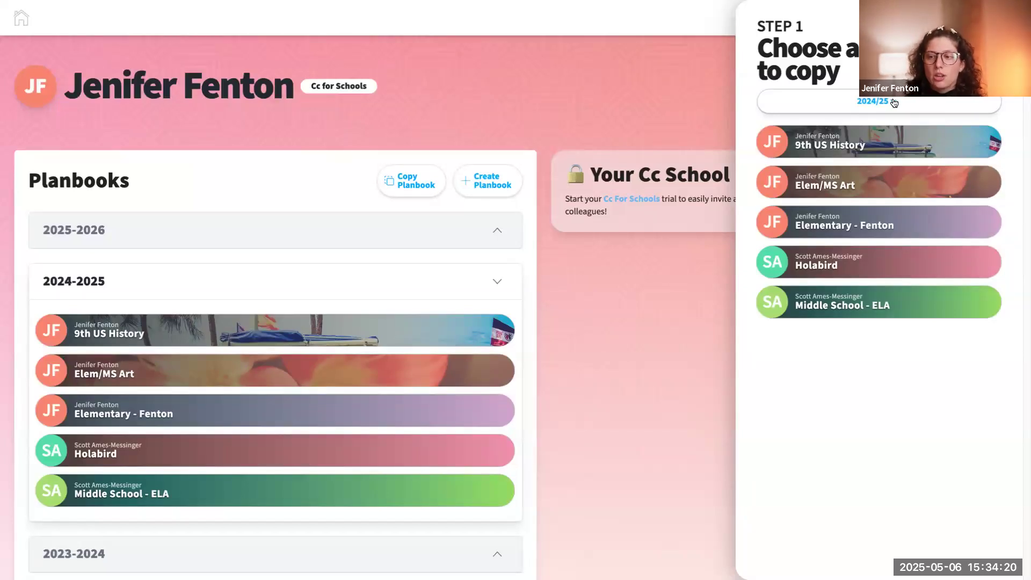
pyautogui.click(894, 104)
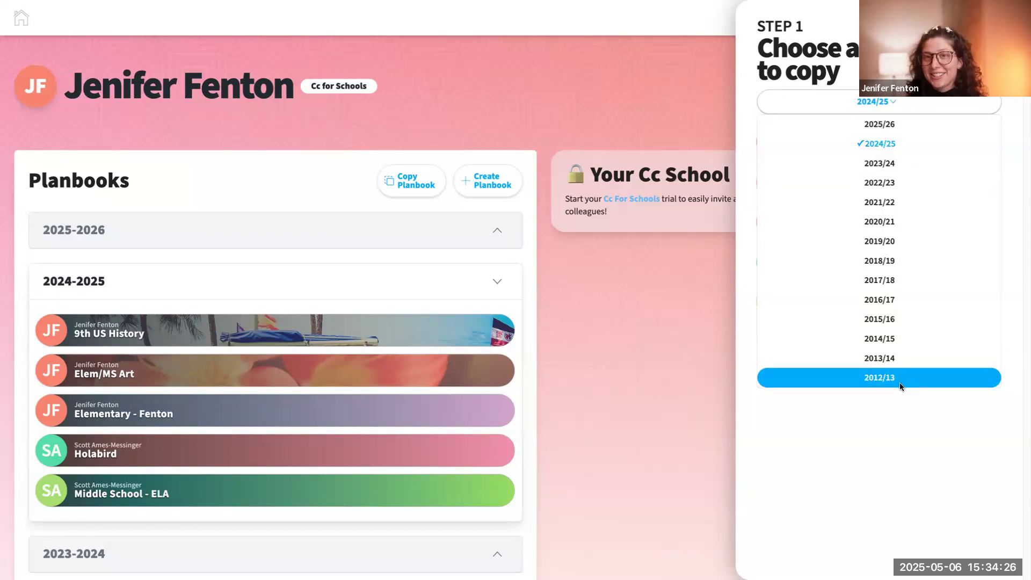
pyautogui.click(871, 384)
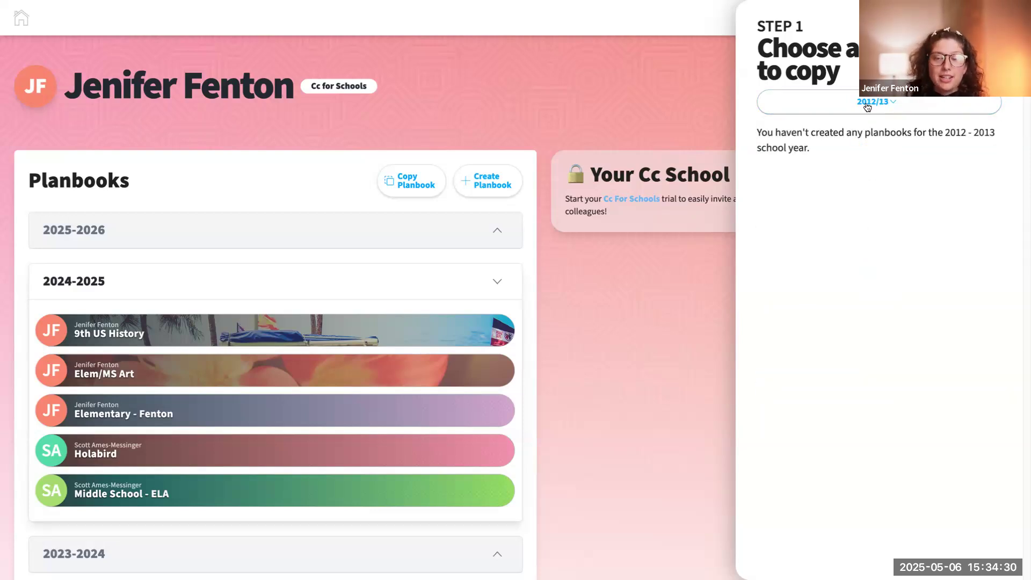
pyautogui.click(896, 102)
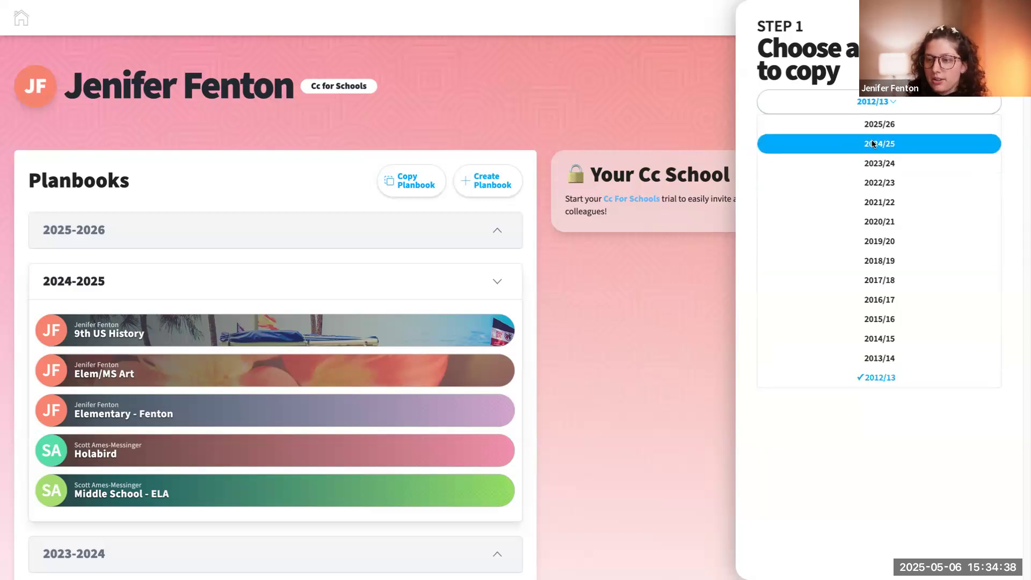
pyautogui.click(892, 144)
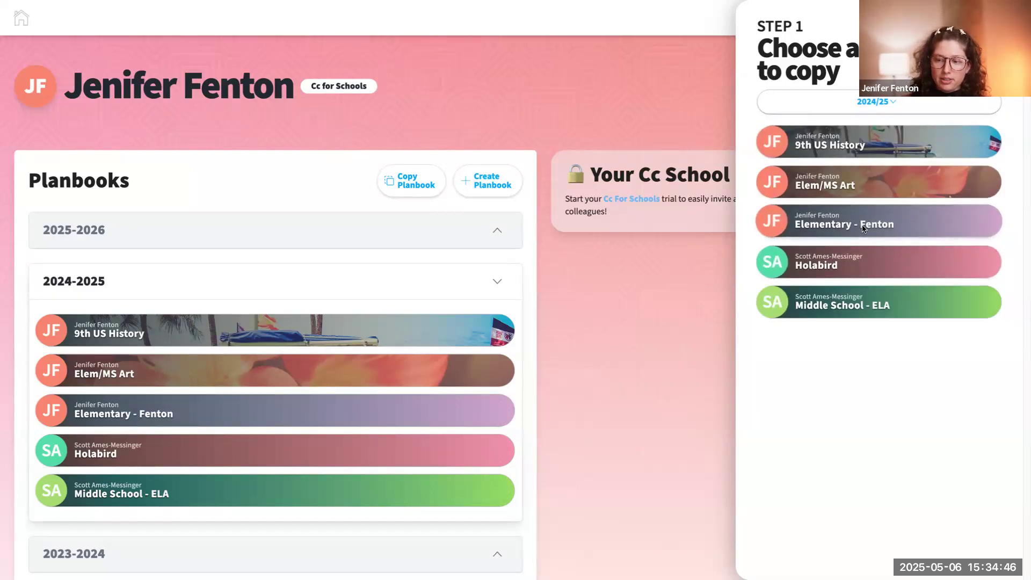
# Choose the 2024/25 Elementary planbook as the one to copy and exclude the Before School To Dos class
pyautogui.click(789, 228)
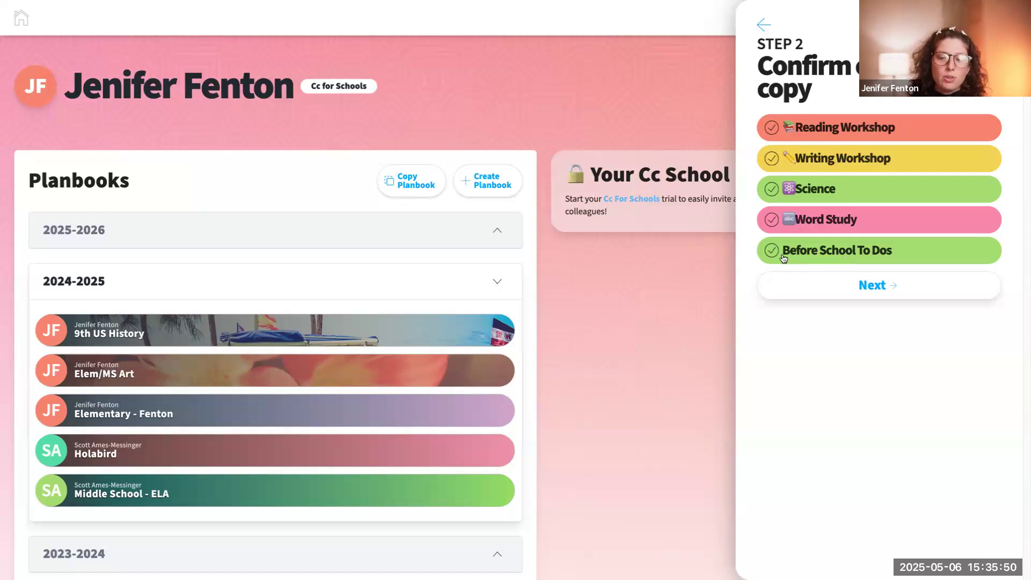
pyautogui.click(771, 252)
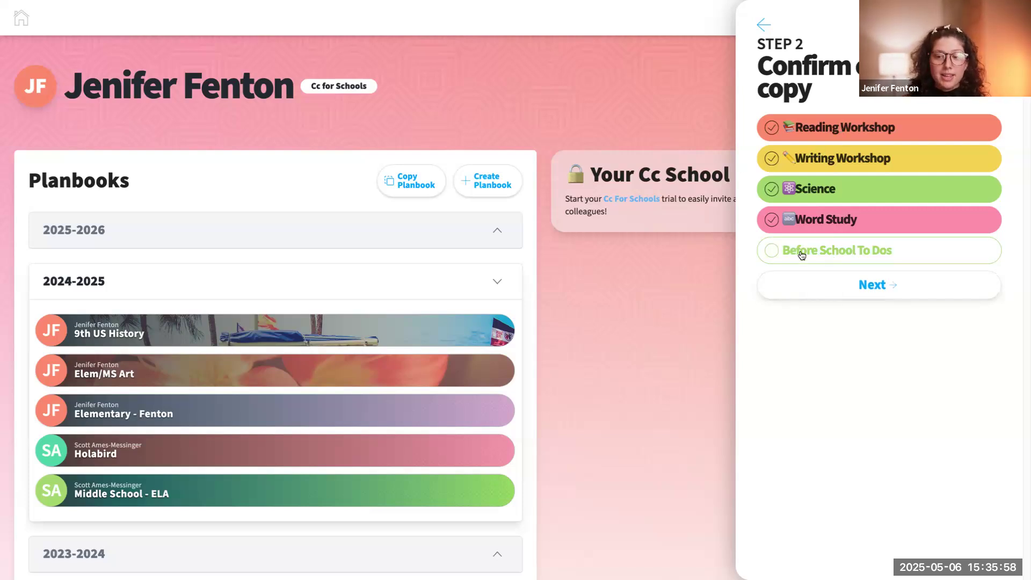
pyautogui.click(772, 159)
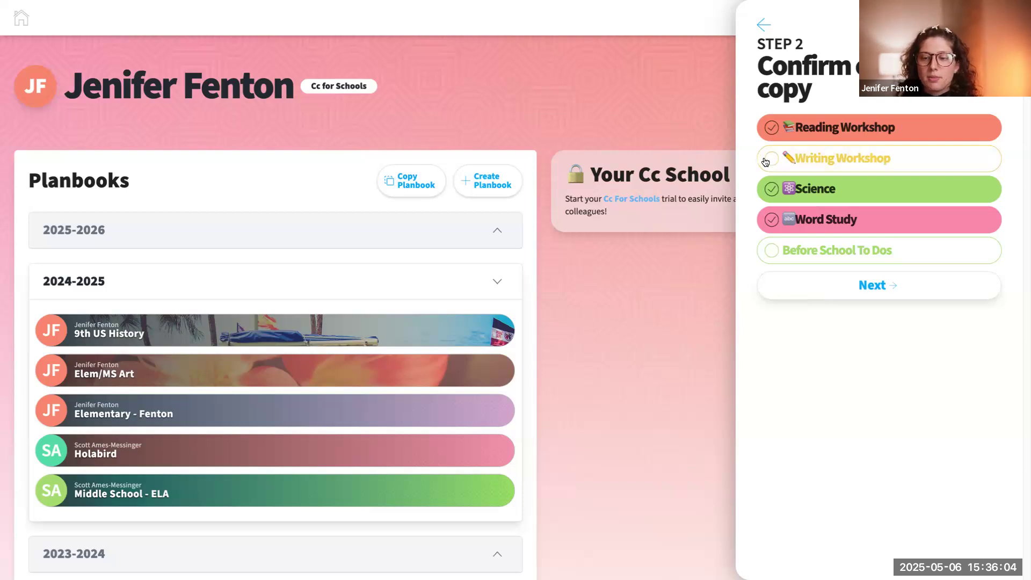
pyautogui.click(773, 159)
pyautogui.click(890, 289)
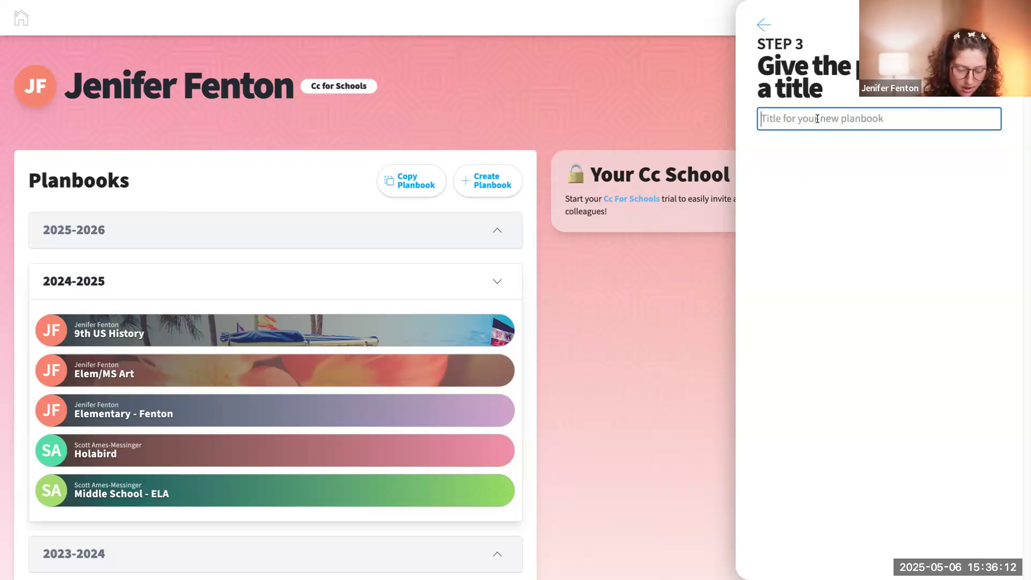
# Title the new planbook "New", include the old lessons and units, and create it
pyautogui.write('New')
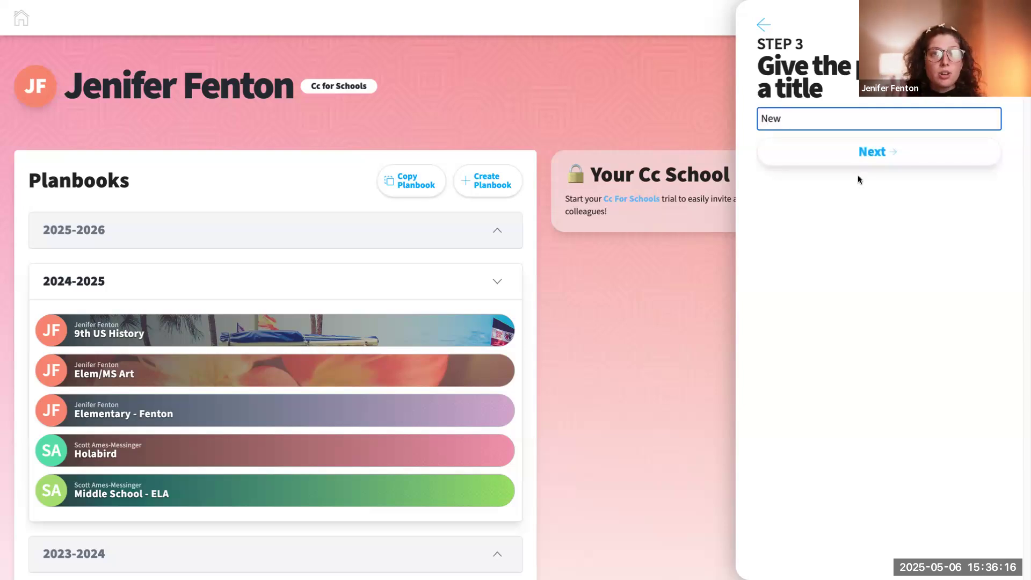
pyautogui.click(869, 154)
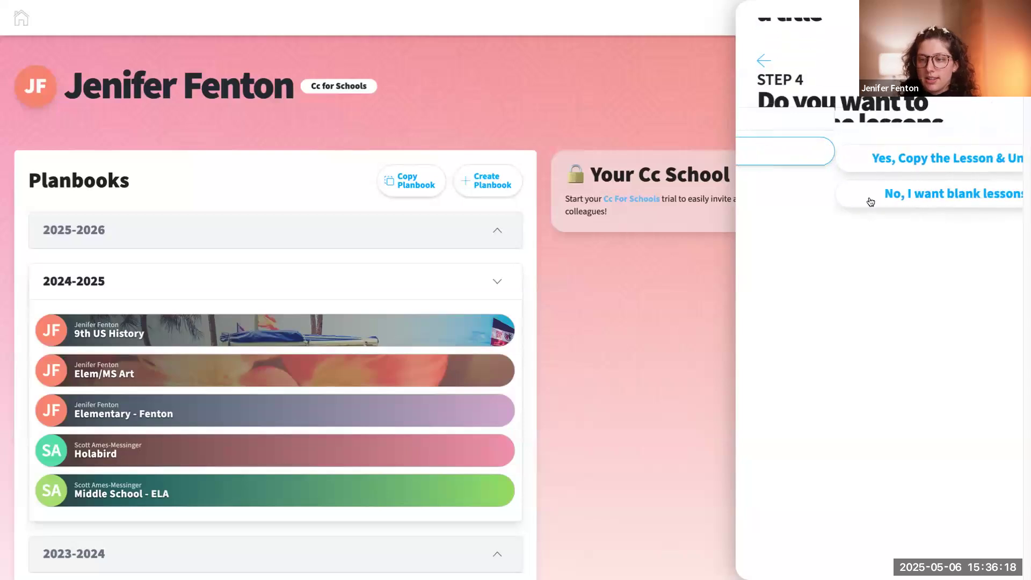
pyautogui.click(889, 163)
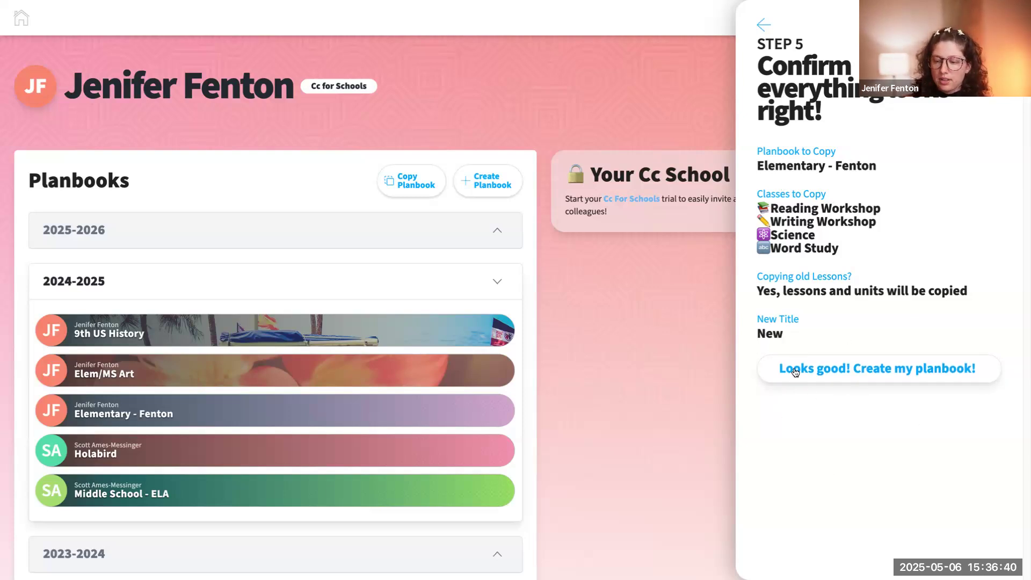
pyautogui.click(834, 376)
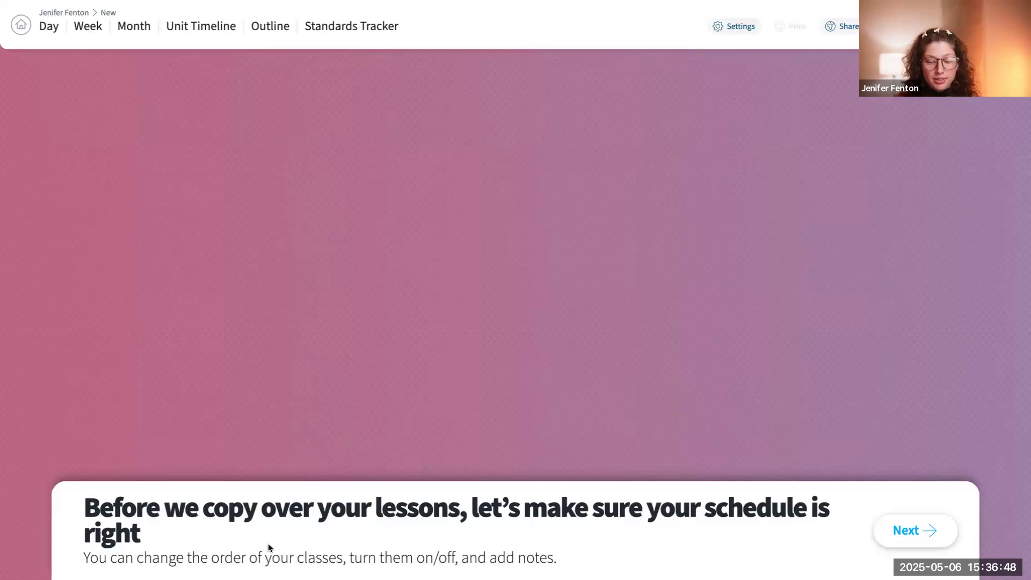
# Move Writing Workshop directly below Science on Tuesday, Wednesday and Thursday in the daily routine and accept the schedule
pyautogui.click(941, 532)
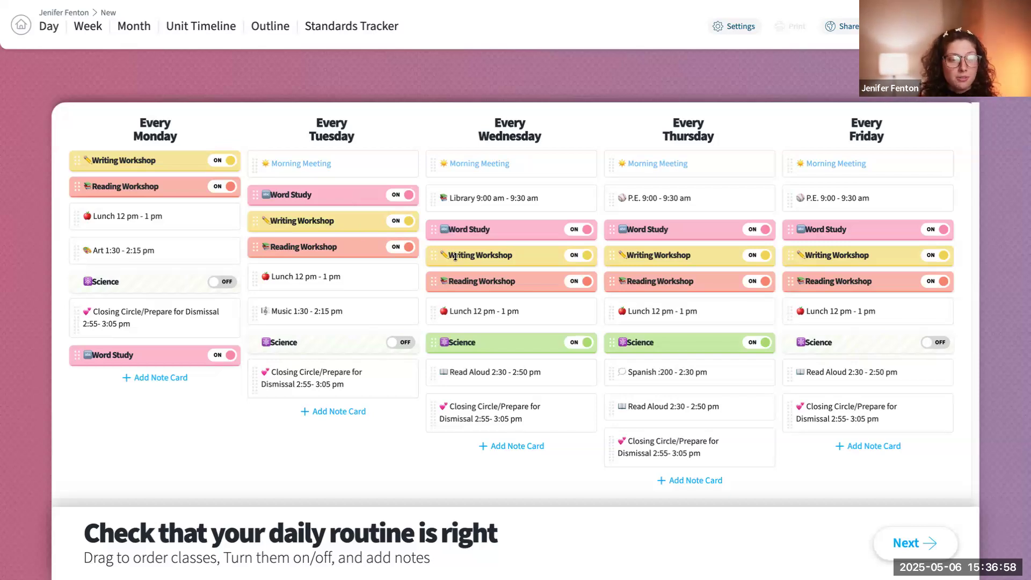
pyautogui.moveTo(259, 241); pyautogui.dragTo(281, 345)
pyautogui.moveTo(442, 255); pyautogui.dragTo(443, 343)
pyautogui.moveTo(621, 256); pyautogui.dragTo(630, 345)
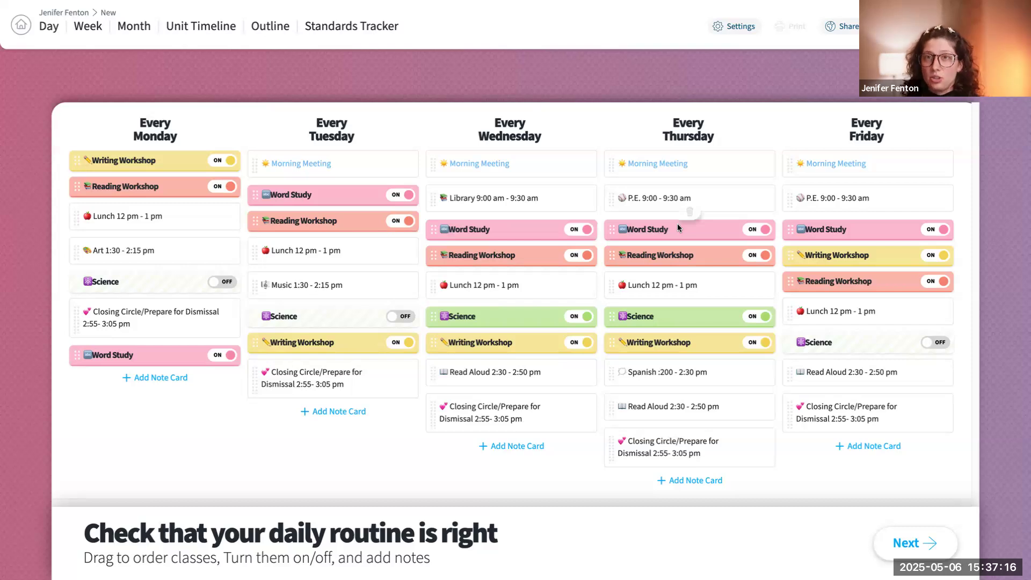
pyautogui.click(910, 546)
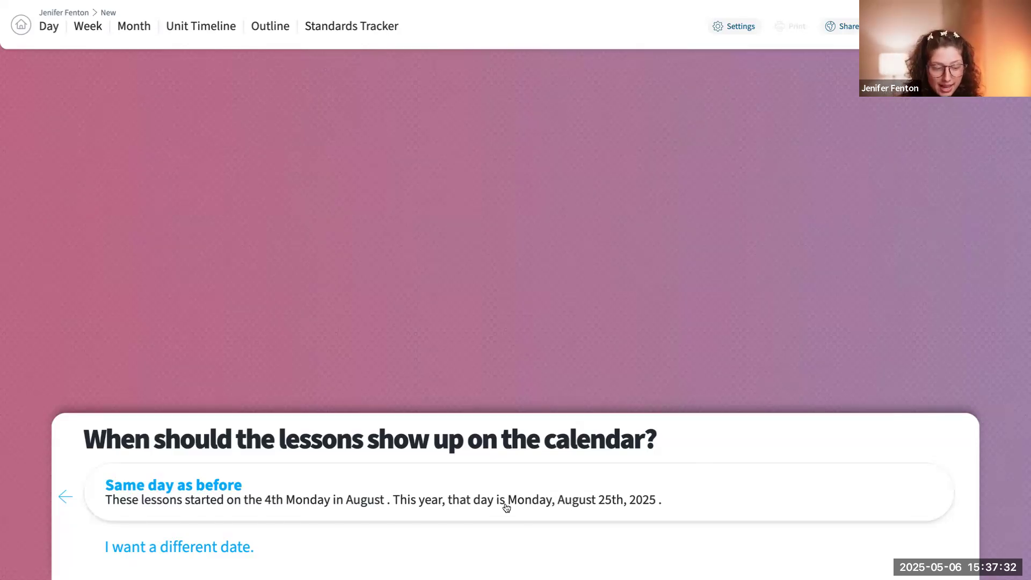
# Set the lessons to start on August 26, 2025 instead of the suggested date and copy them over
pyautogui.click(147, 545)
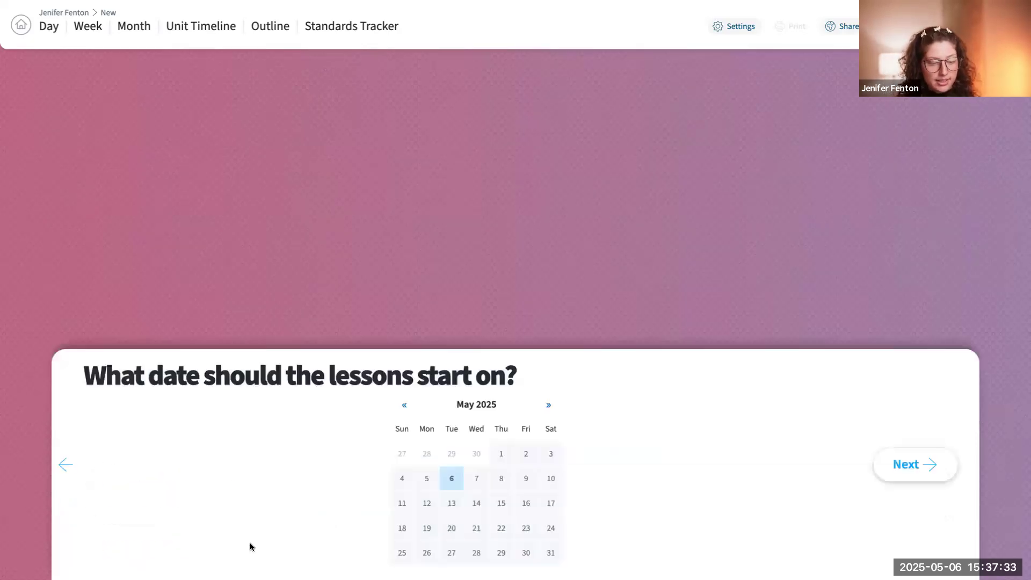
pyautogui.click(549, 406)
pyautogui.click(550, 407)
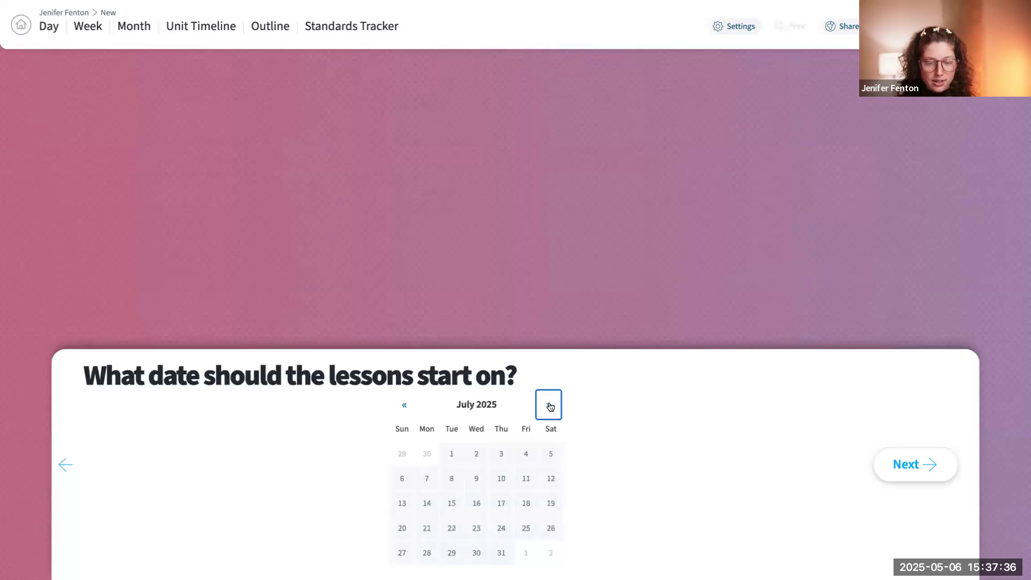
pyautogui.click(550, 407)
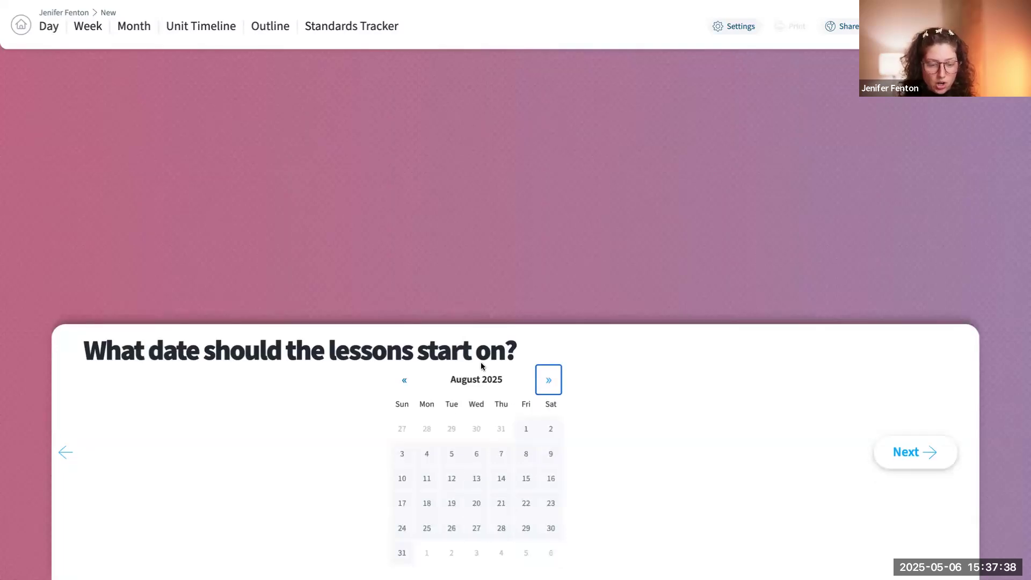
pyautogui.click(452, 529)
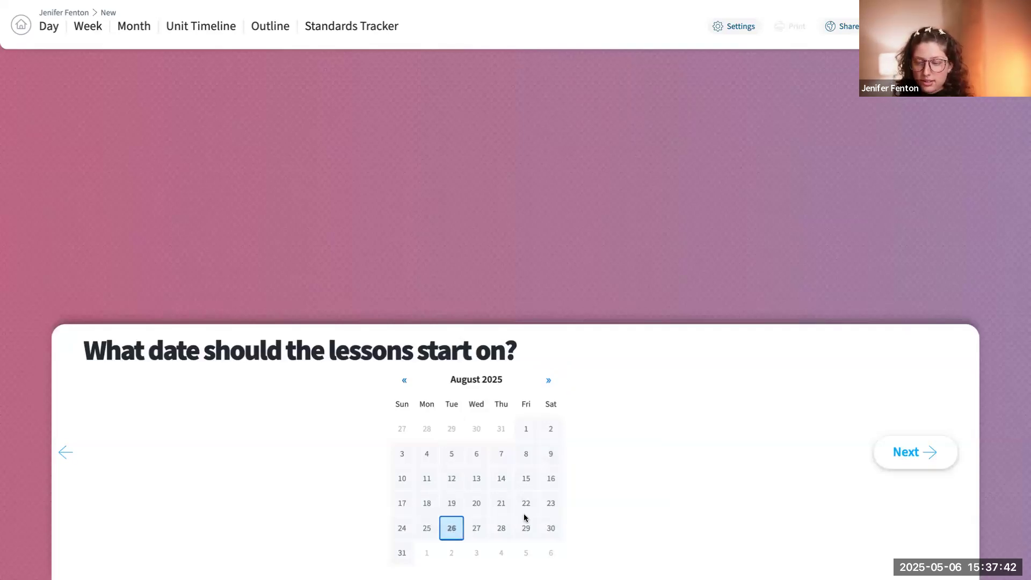
pyautogui.click(925, 463)
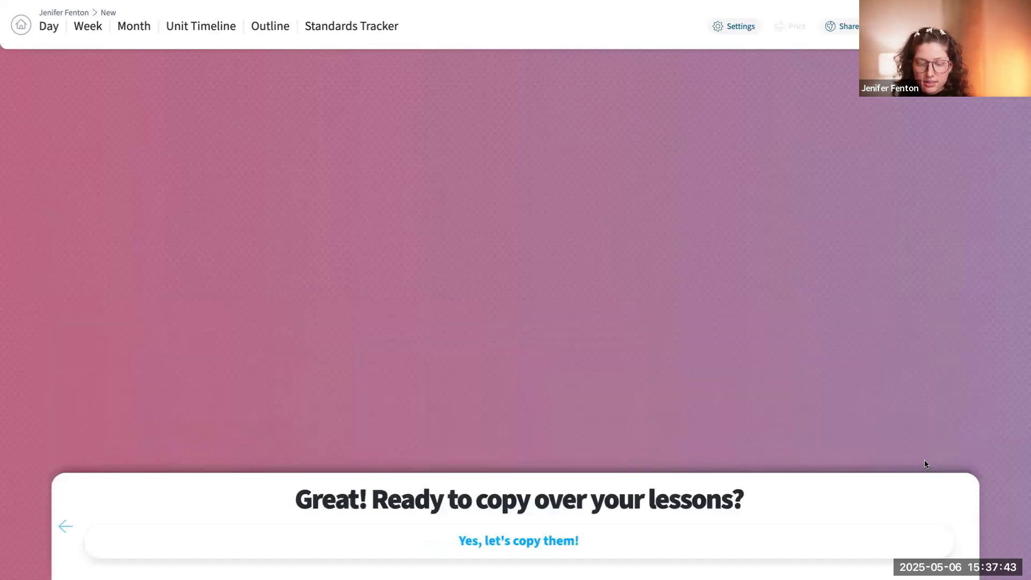
pyautogui.click(546, 529)
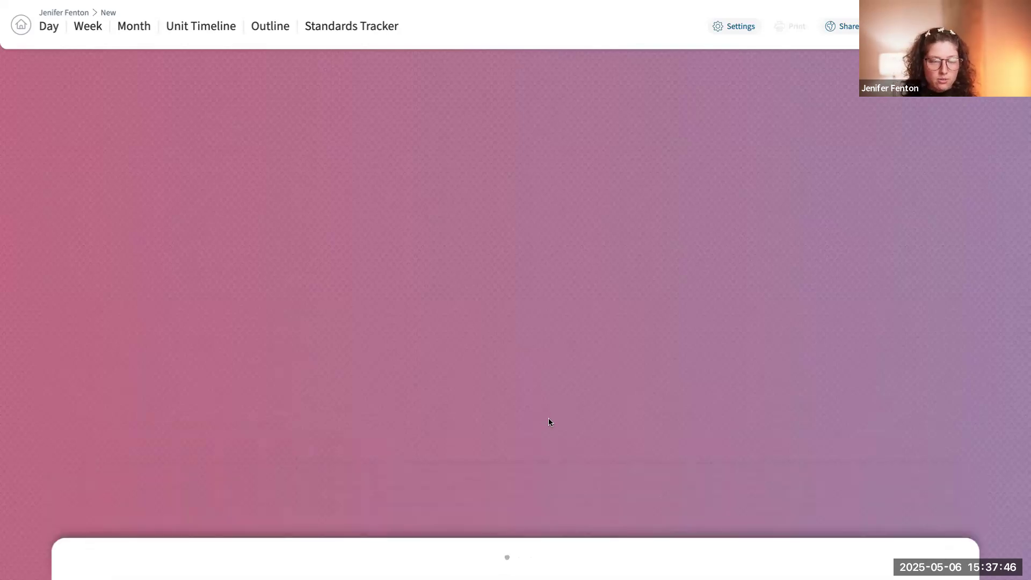
pyautogui.click(501, 543)
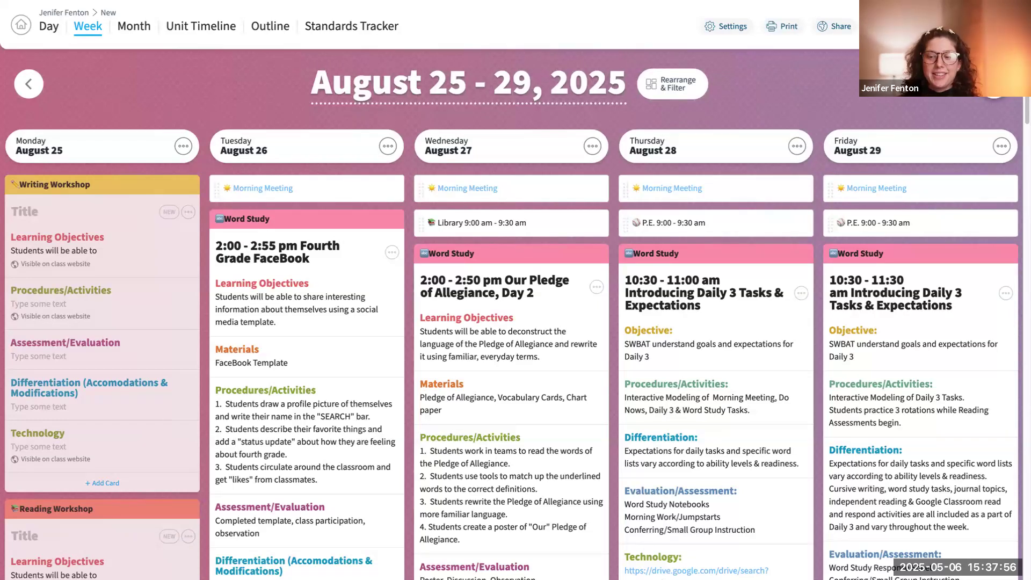
# Review the week of September 1 - 5, 2025 and the planbook's class order and schedule settings
pyautogui.click(994, 84)
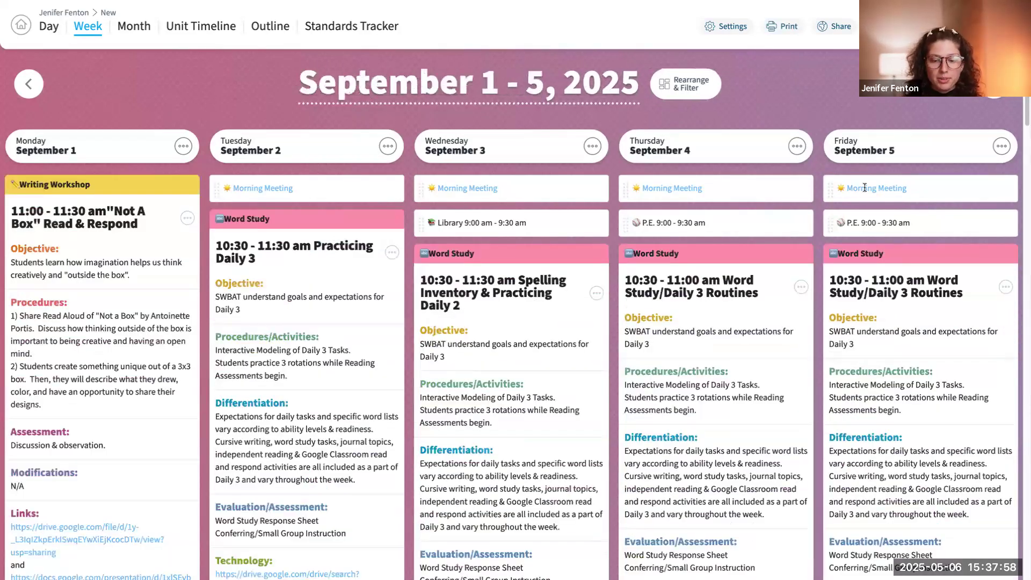
pyautogui.click(533, 396)
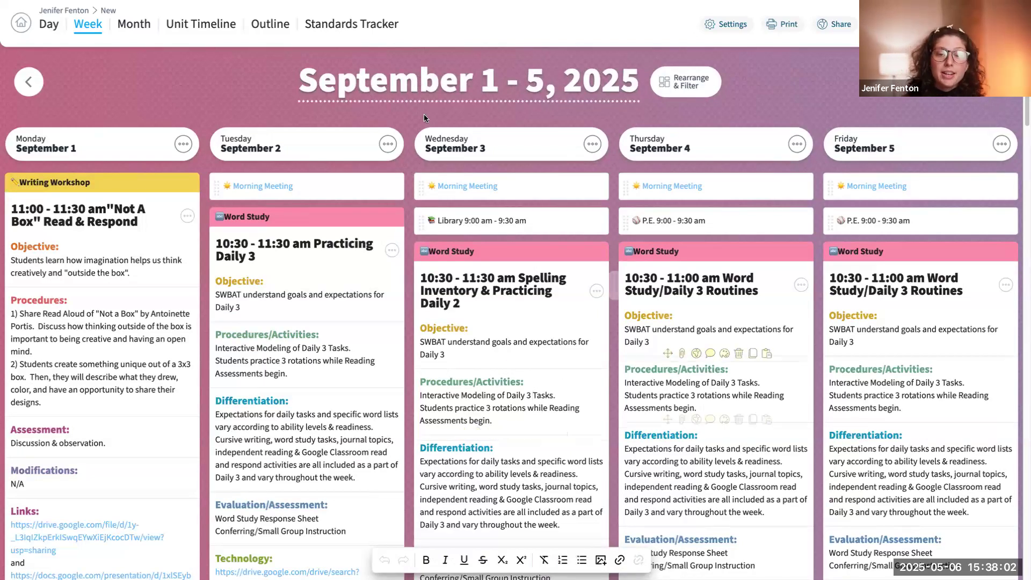
pyautogui.click(734, 25)
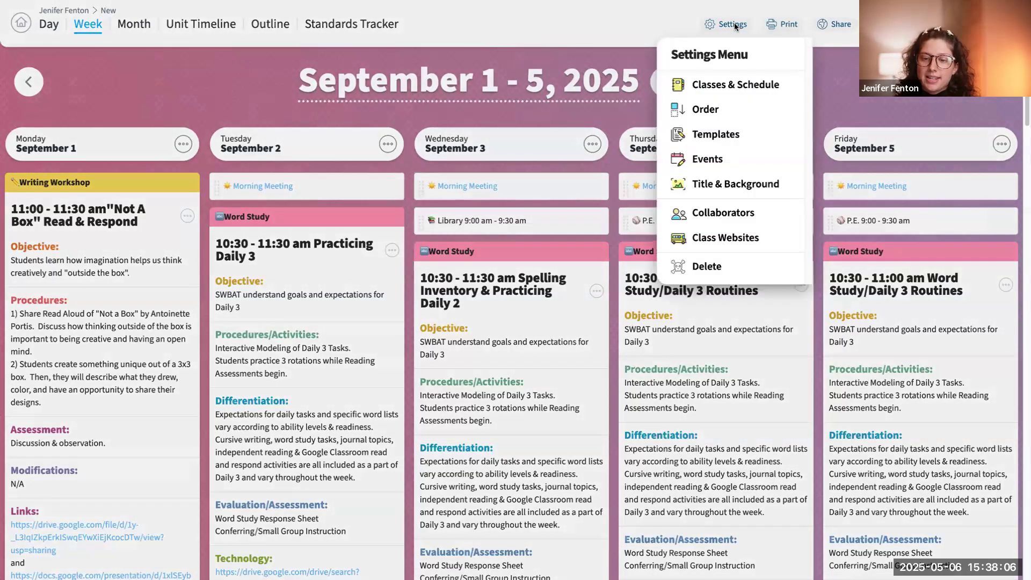
pyautogui.click(704, 112)
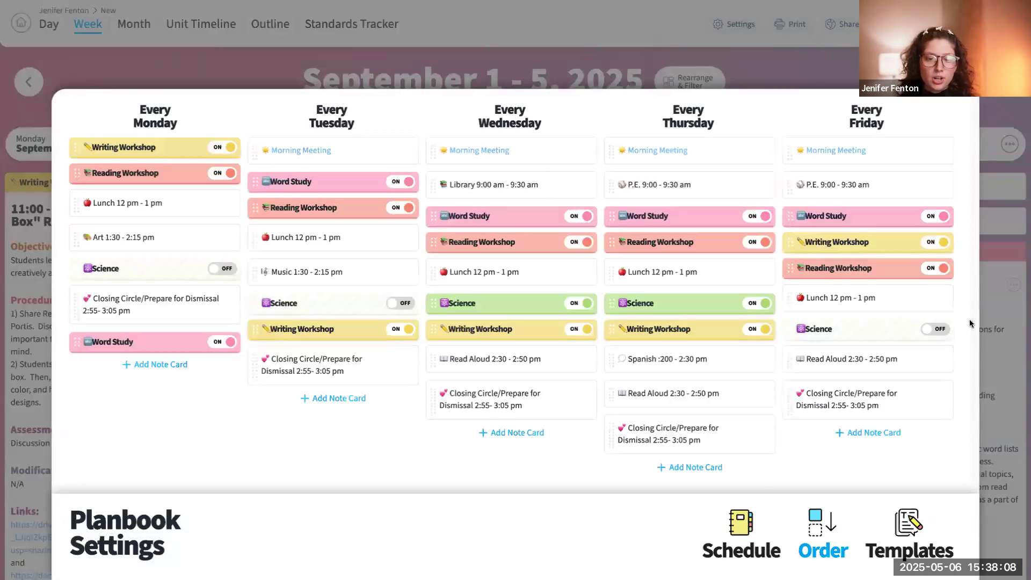
pyautogui.click(742, 543)
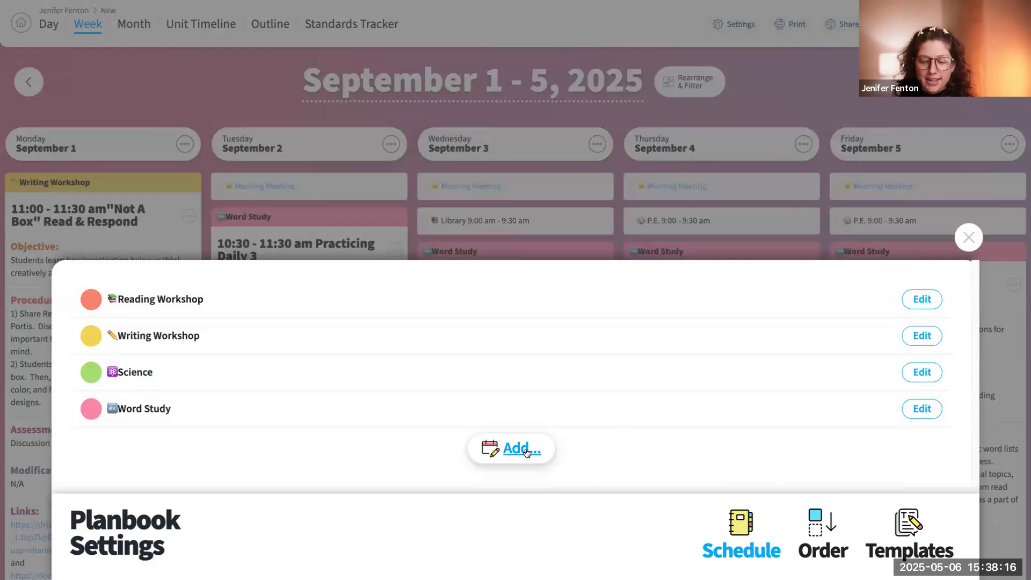
pyautogui.click(856, 123)
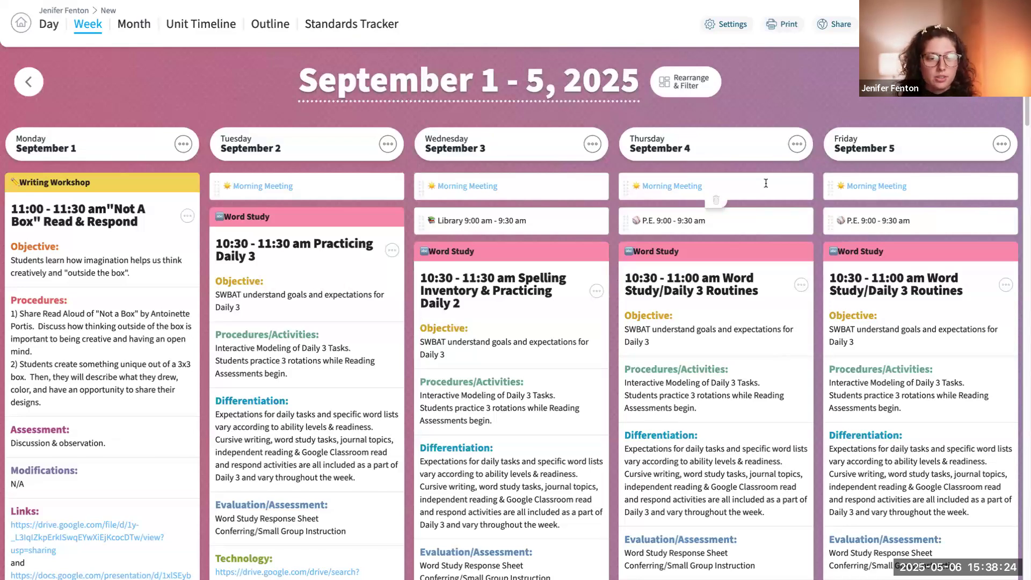
# View the planbook's events and days off settings and the day options for Wednesday, September 3
pyautogui.click(743, 27)
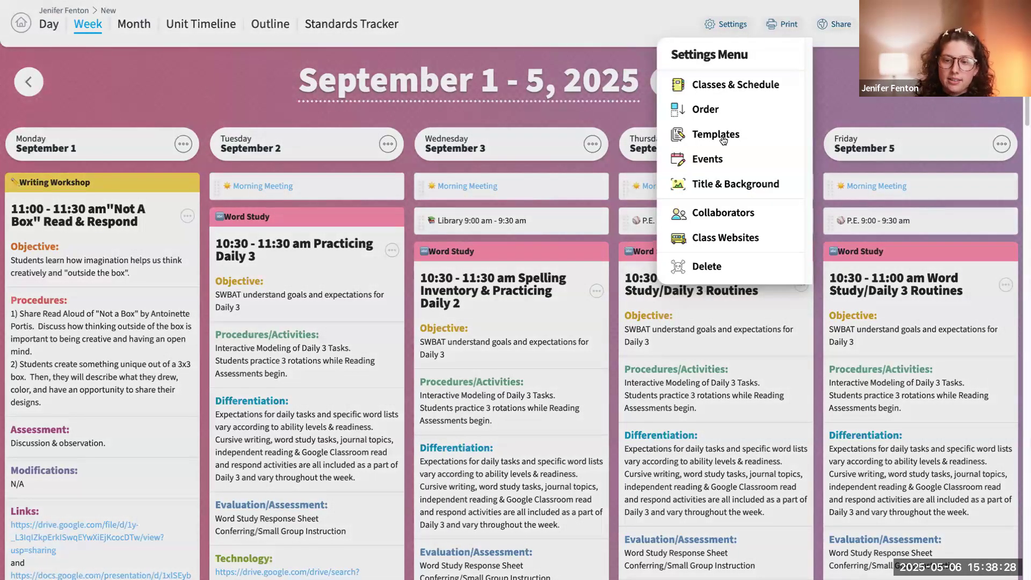
pyautogui.click(710, 159)
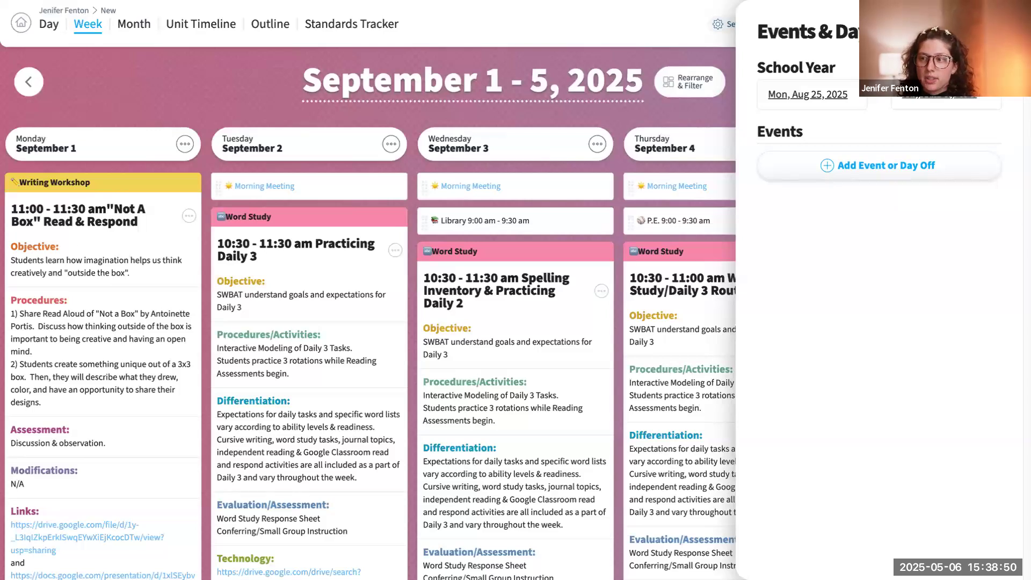
pyautogui.click(677, 196)
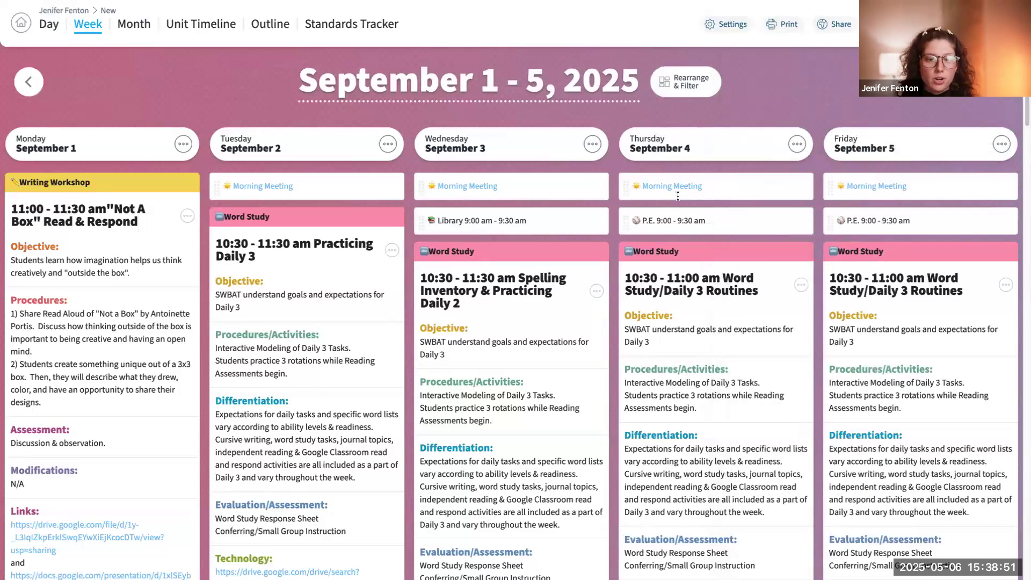
pyautogui.click(591, 144)
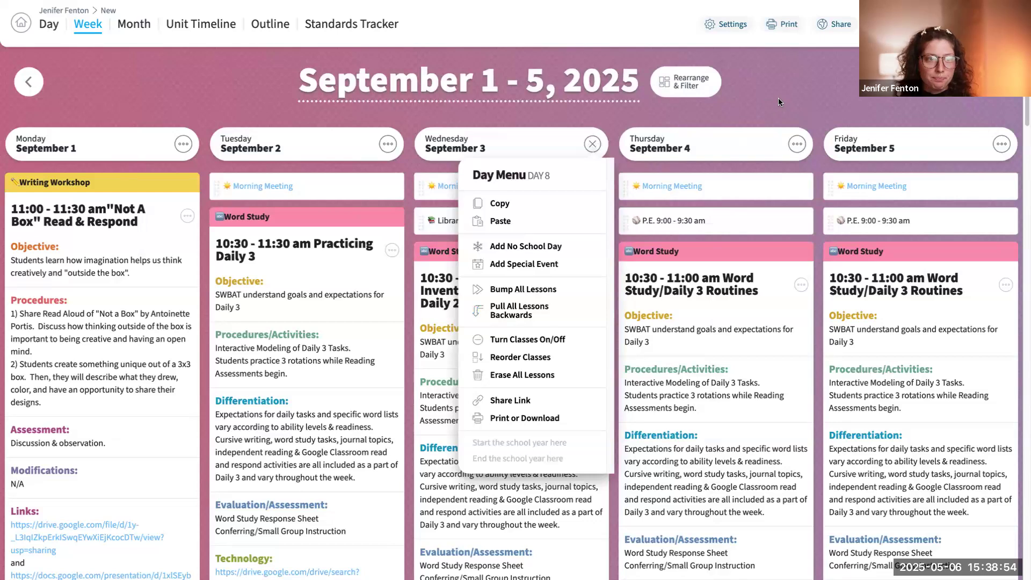
pyautogui.click(827, 101)
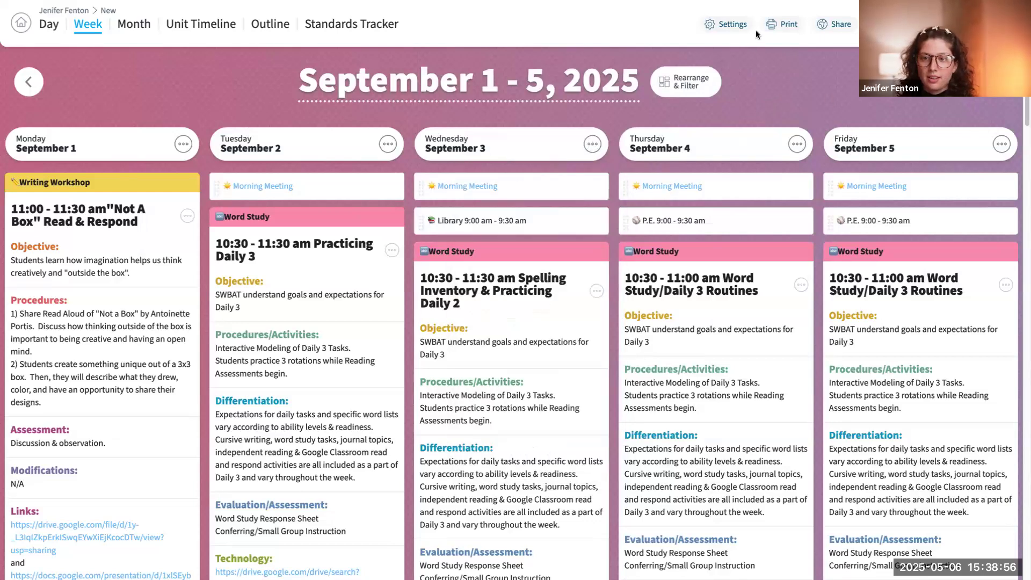
# Reopen the 2025-2026 planbook New at the first day of school and view the lesson options for Tuesday's Word Study
pyautogui.click(24, 24)
pyautogui.click(145, 237)
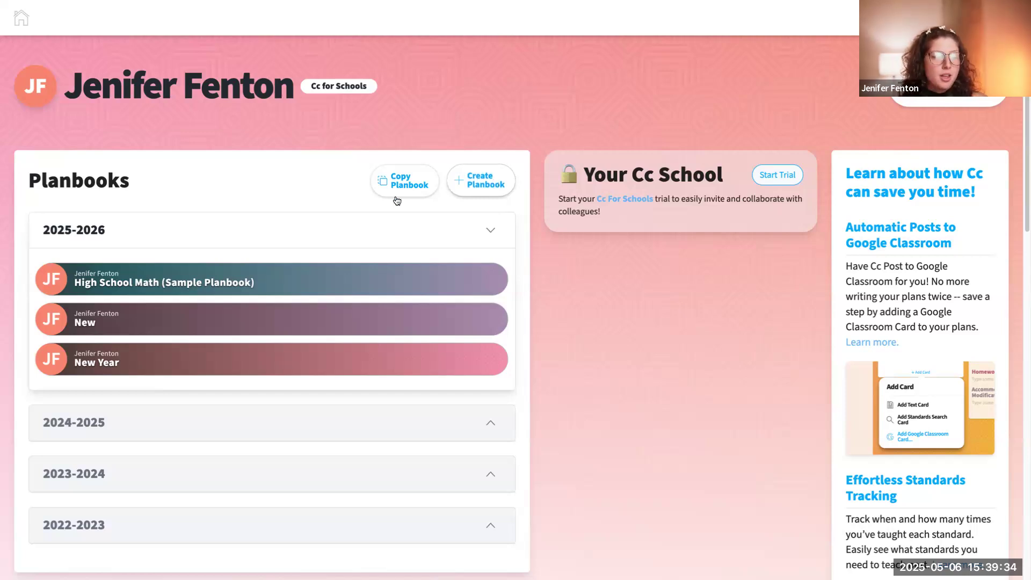
pyautogui.click(268, 322)
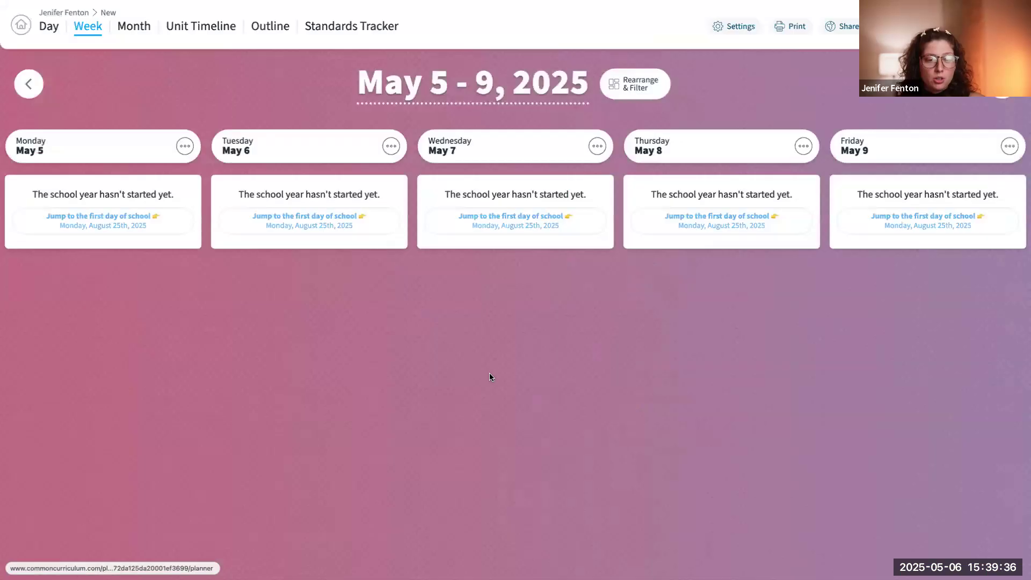
pyautogui.click(488, 223)
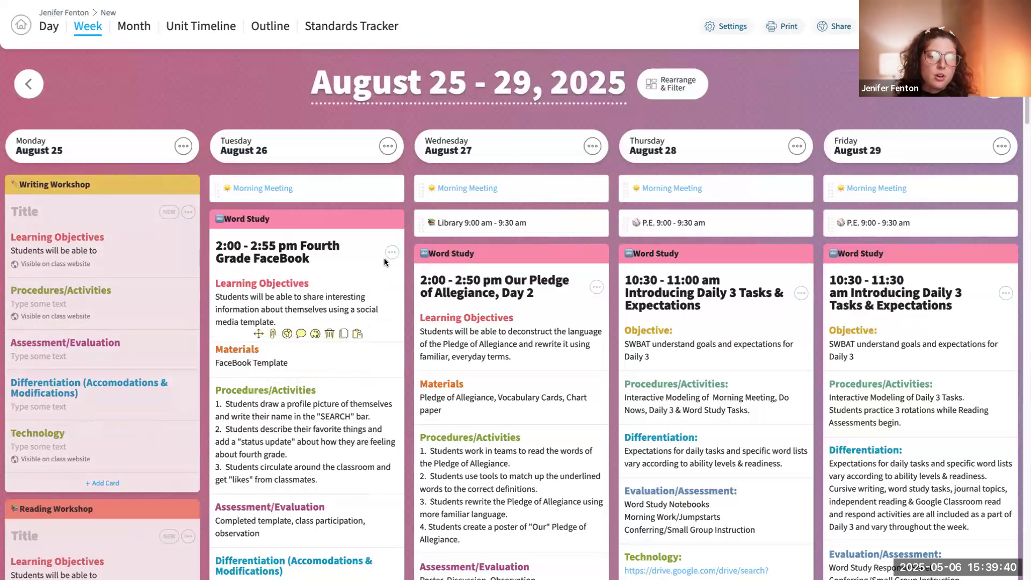
pyautogui.click(393, 254)
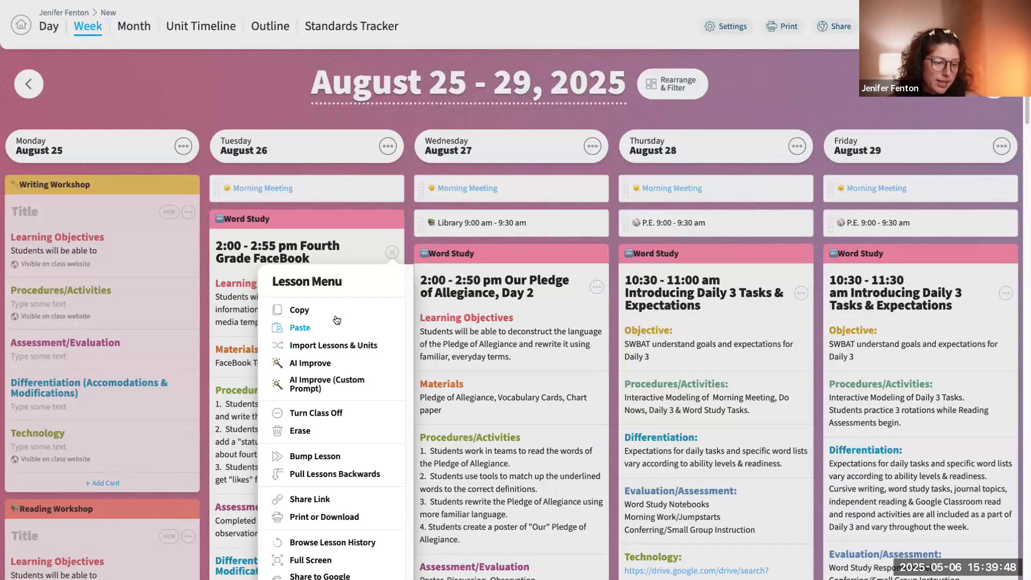
pyautogui.click(30, 33)
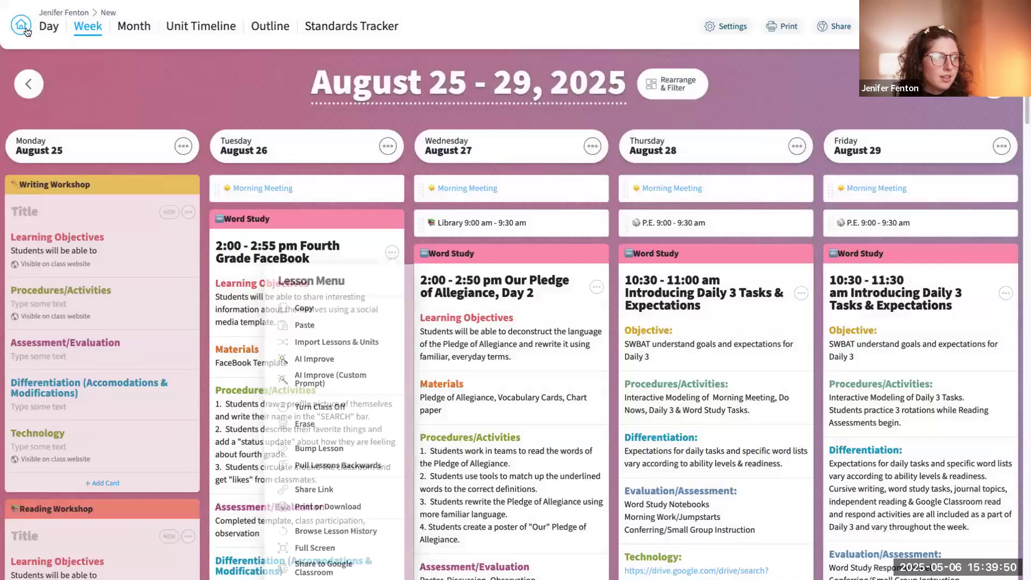